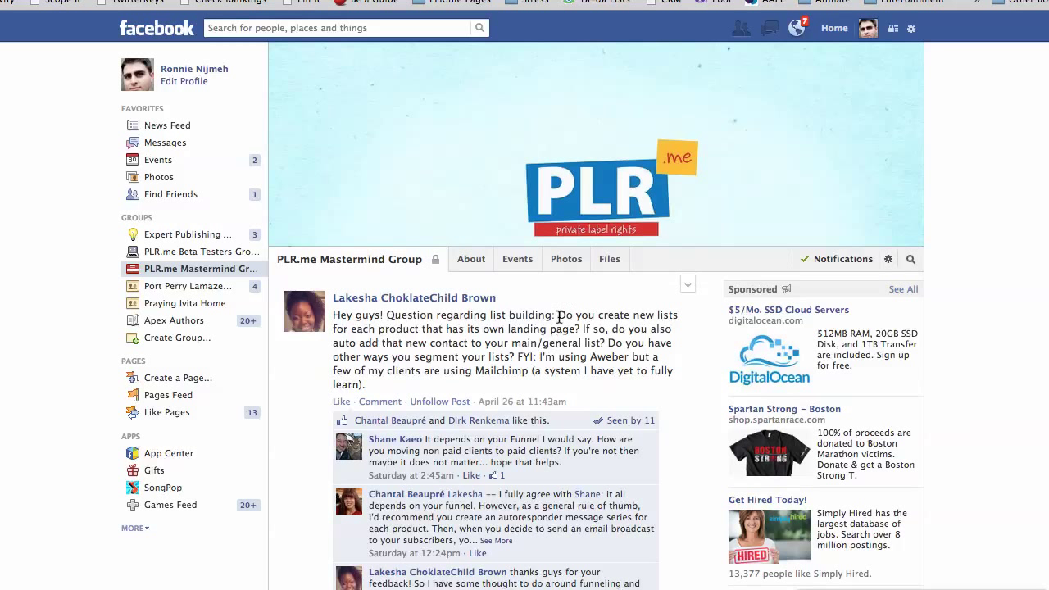
# - Read the group post's questions about creating a list per product and auto-adding new contacts to the main list
pyautogui.moveTo(558, 315); pyautogui.dragTo(581, 331)
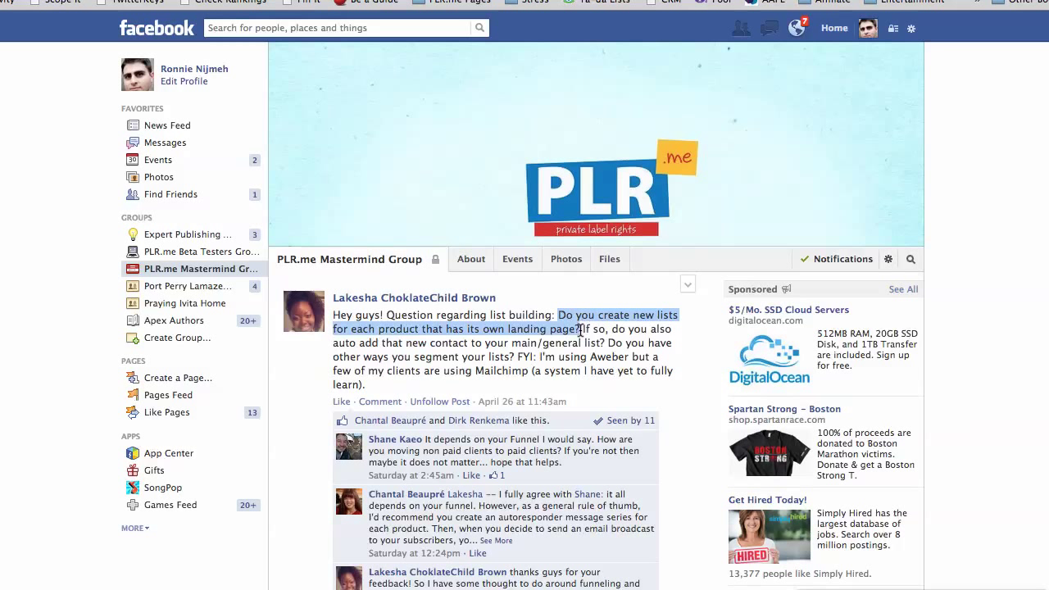
pyautogui.moveTo(580, 329); pyautogui.dragTo(603, 346)
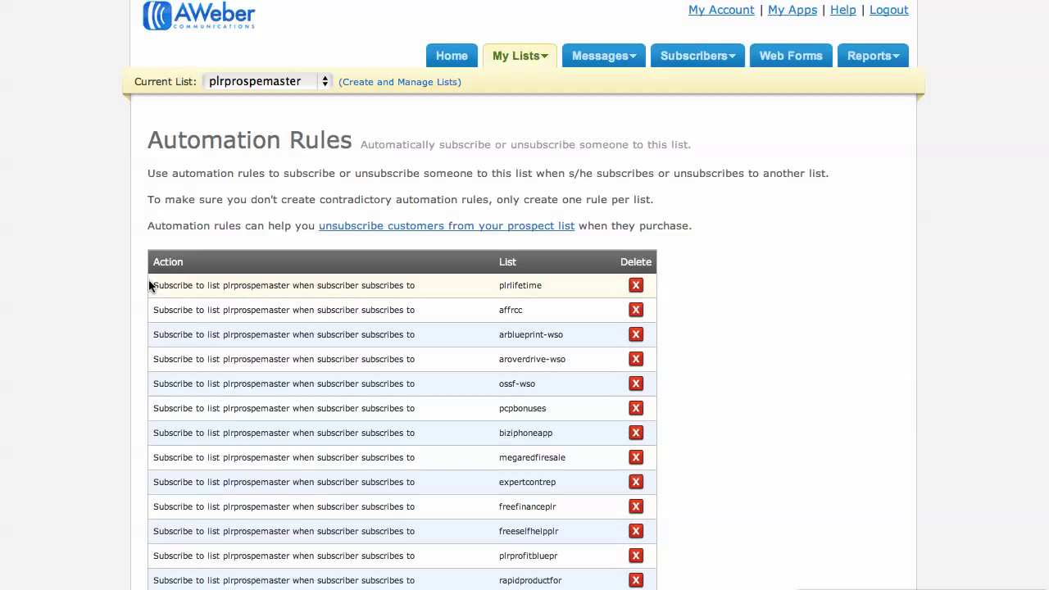
# - Switch to AWeber and look through all automation rules of the plrprospemaster list
pyautogui.tripleClick(271, 293)
pyautogui.moveTo(271, 293); pyautogui.dragTo(553, 517)
pyautogui.click(551, 512)
pyautogui.scroll(-15, 551, 512)
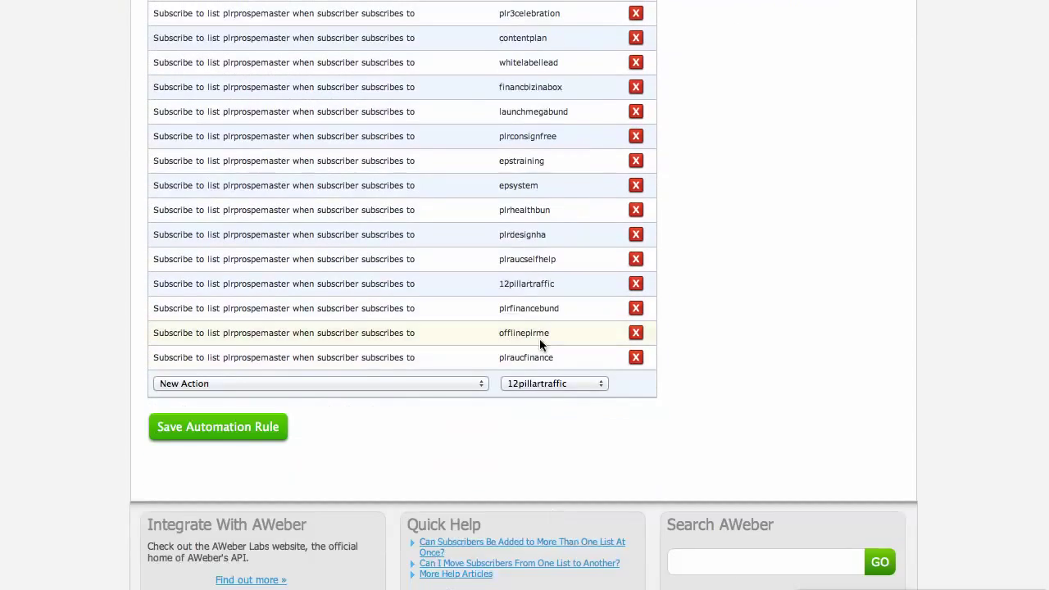
pyautogui.scroll(15, 546, 199)
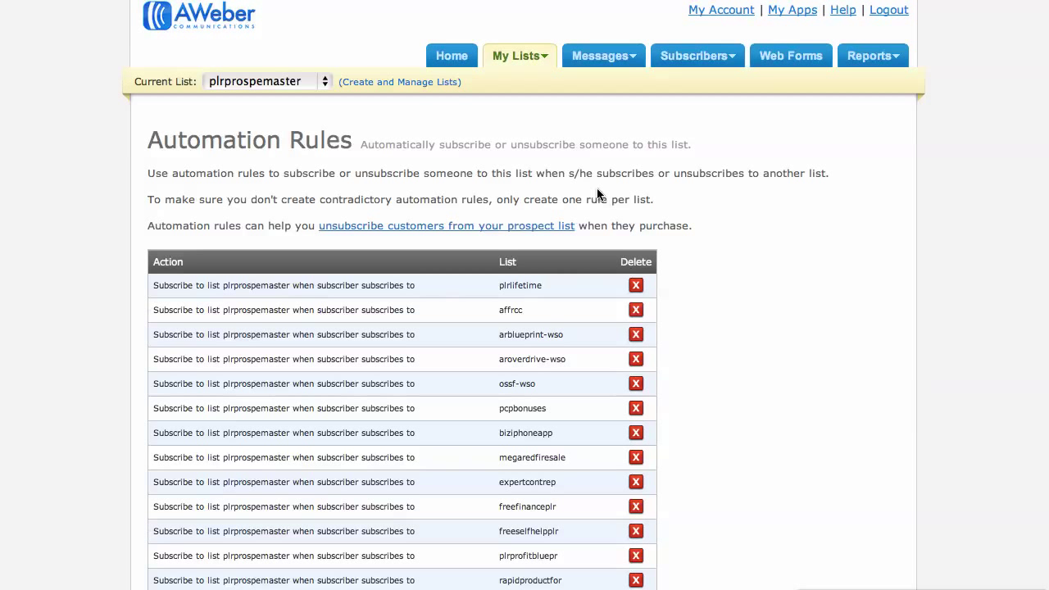
# - Examine the first automation rule, matching its plrlifetime source list to the plrprospemaster target list
pyautogui.doubleClick(500, 284)
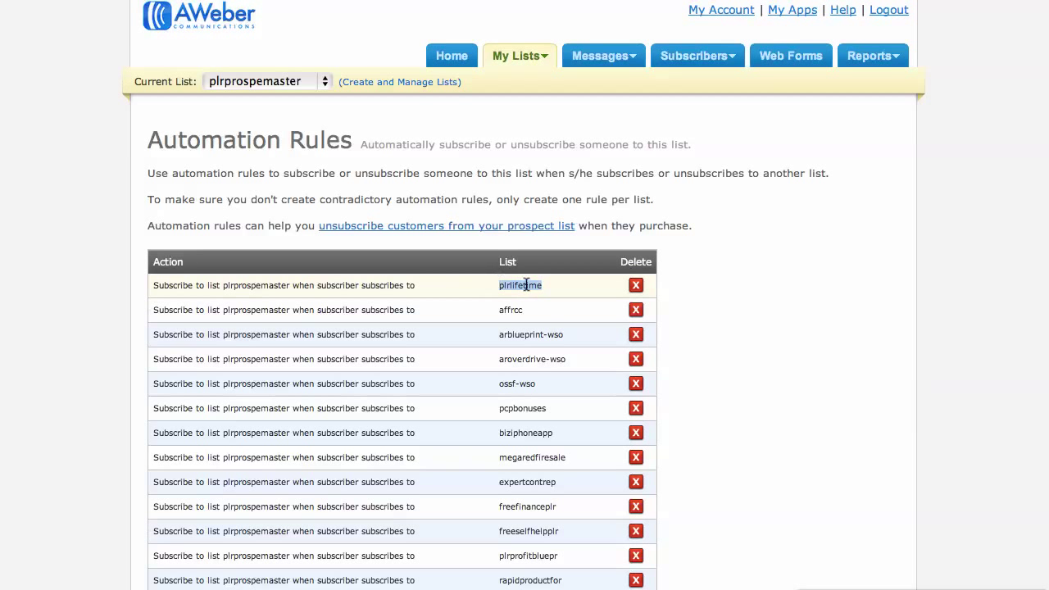
pyautogui.doubleClick(247, 285)
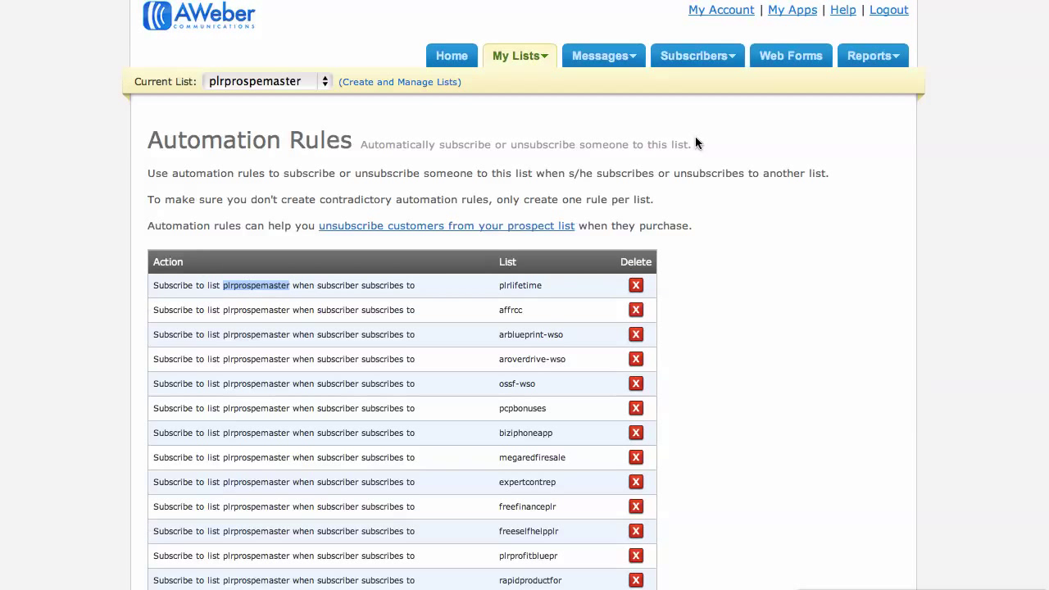
pyautogui.click(286, 223)
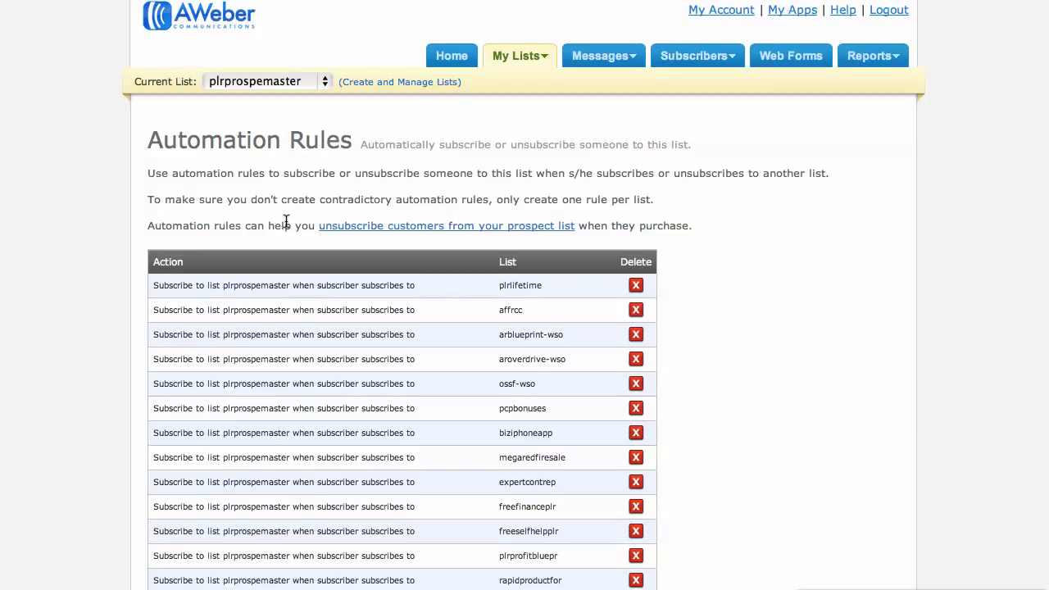
# - Compare the plrlifetime, affrcc and arblueprint-wso rules with the plrprospemaster list they subscribe people to
pyautogui.doubleClick(537, 287)
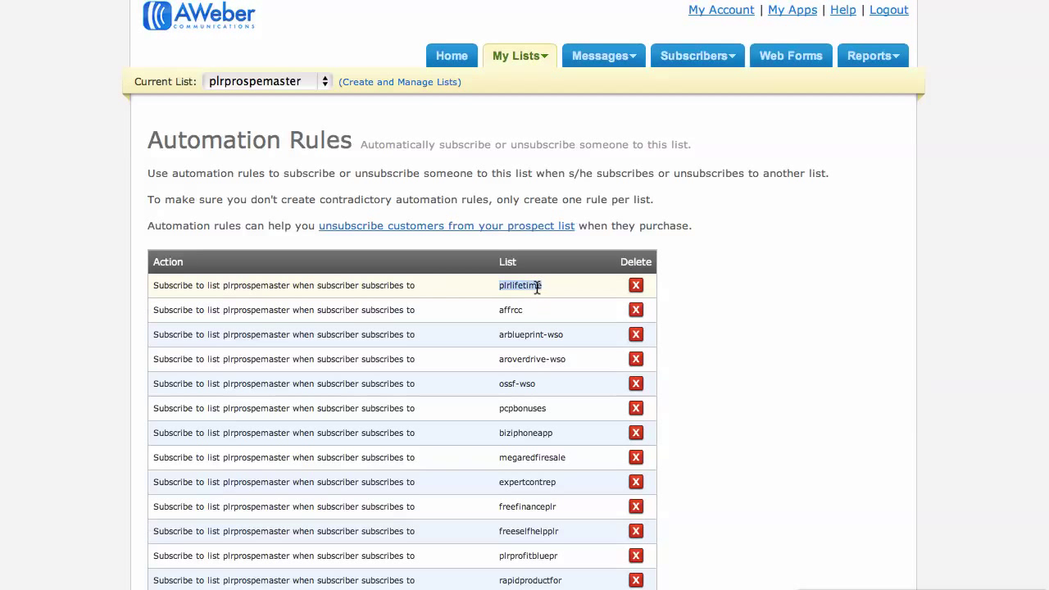
pyautogui.moveTo(522, 310); pyautogui.dragTo(500, 309)
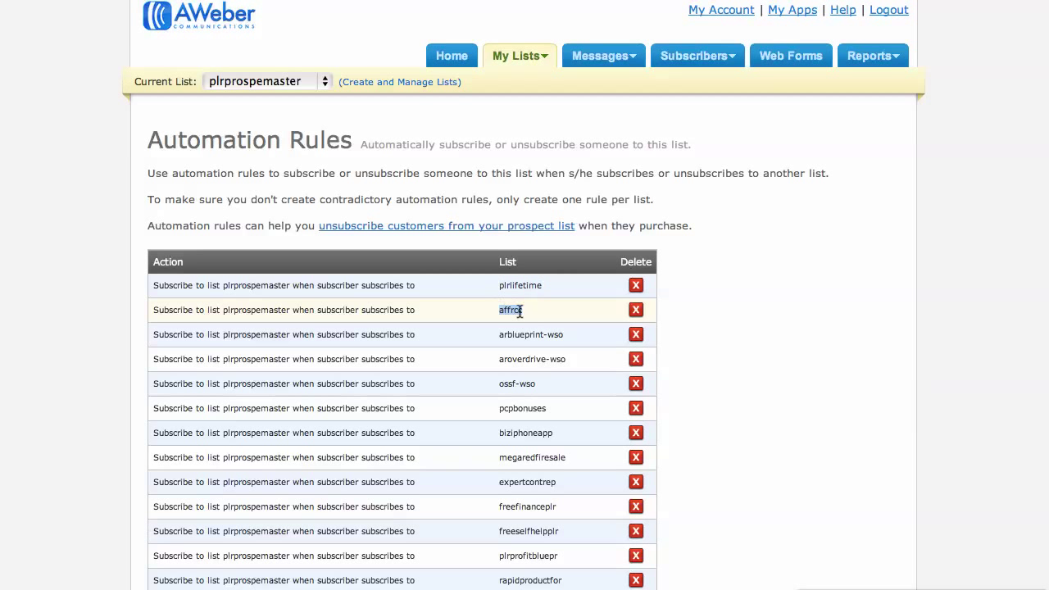
pyautogui.doubleClick(520, 333)
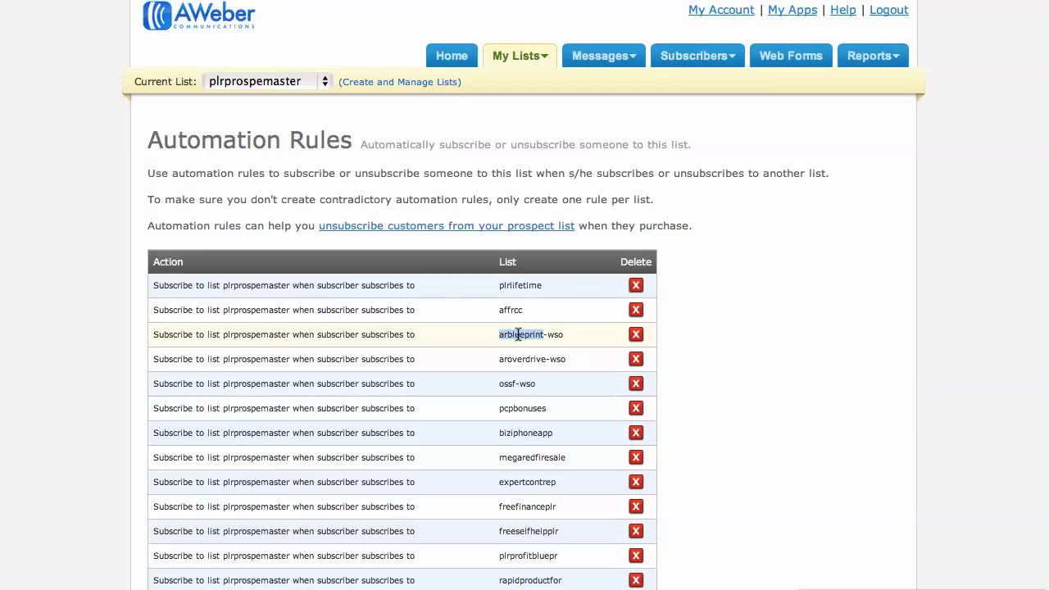
pyautogui.doubleClick(262, 287)
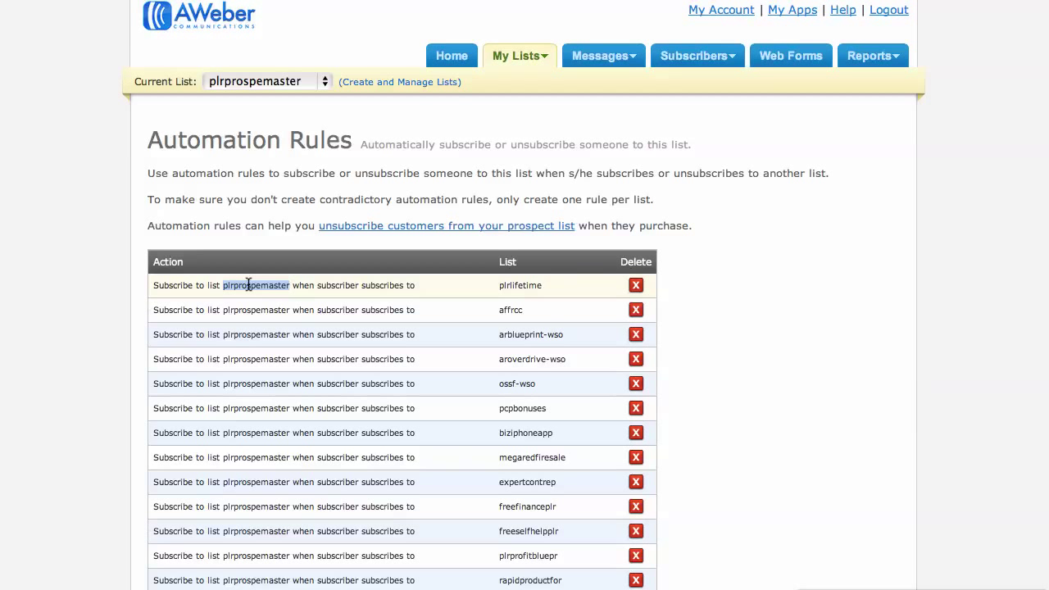
pyautogui.doubleClick(530, 334)
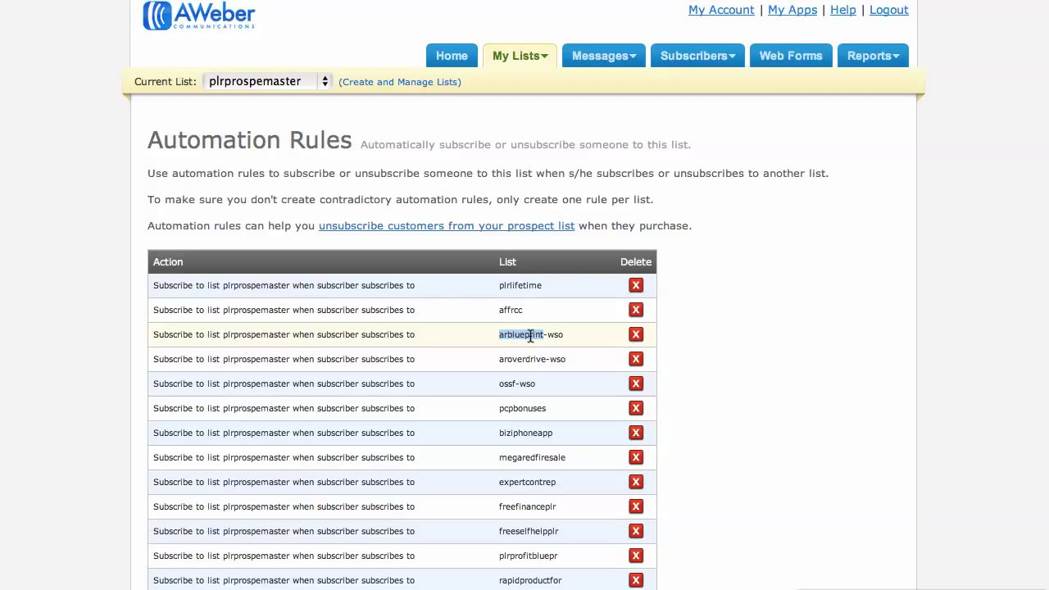
pyautogui.moveTo(222, 285); pyautogui.dragTo(380, 451)
pyautogui.click(352, 453)
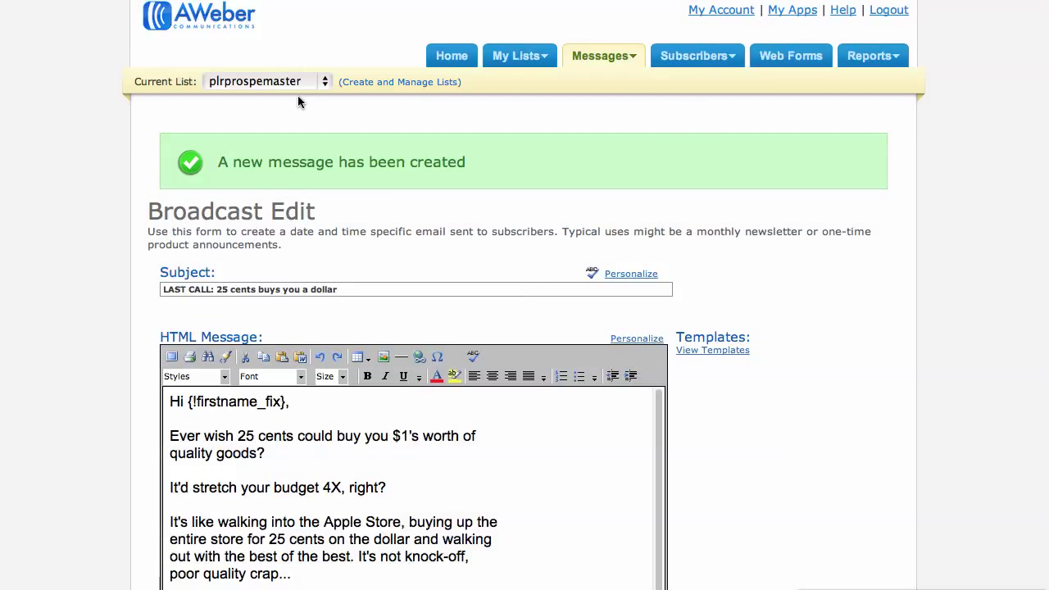
# - In the plrprospemaster broadcast, reset the other-lists selections by disabling and re-enabling the option to include or exclude lists
pyautogui.scroll(-10, 271, 200)
pyautogui.scroll(-8, 173, 260)
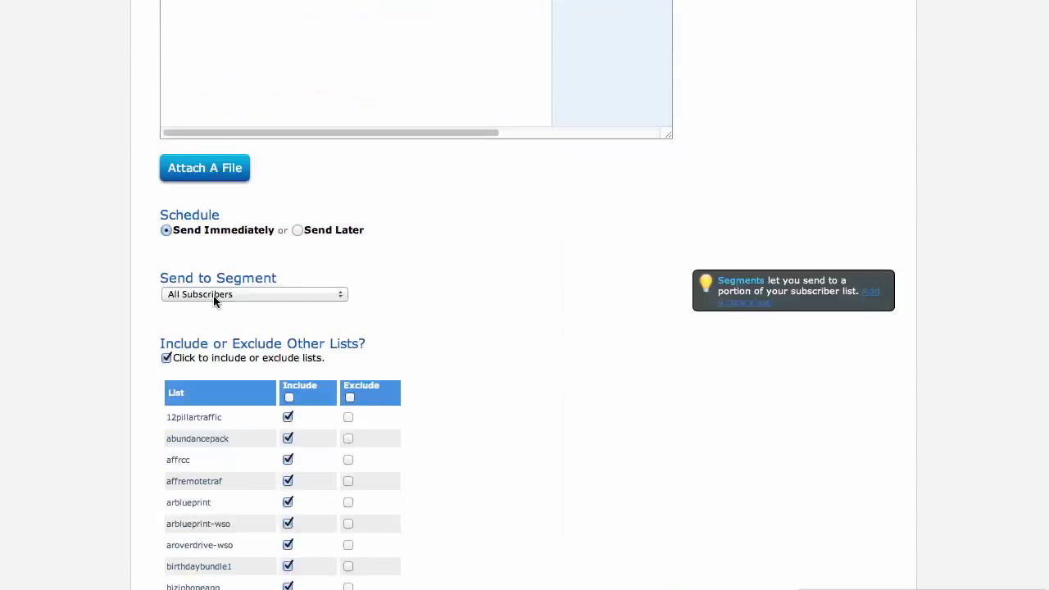
pyautogui.moveTo(161, 343); pyautogui.dragTo(352, 355)
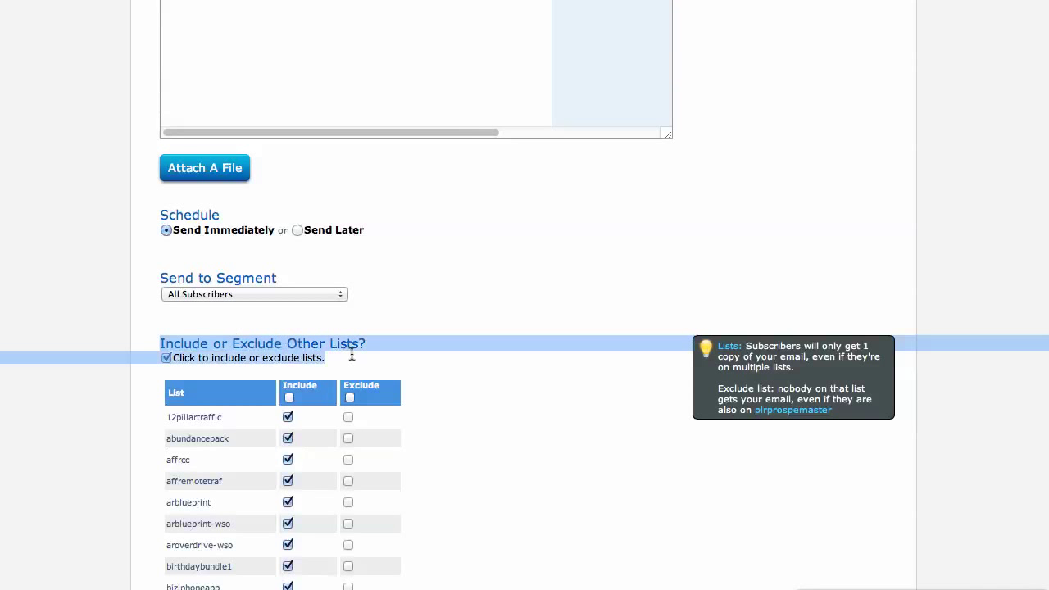
pyautogui.click(166, 358)
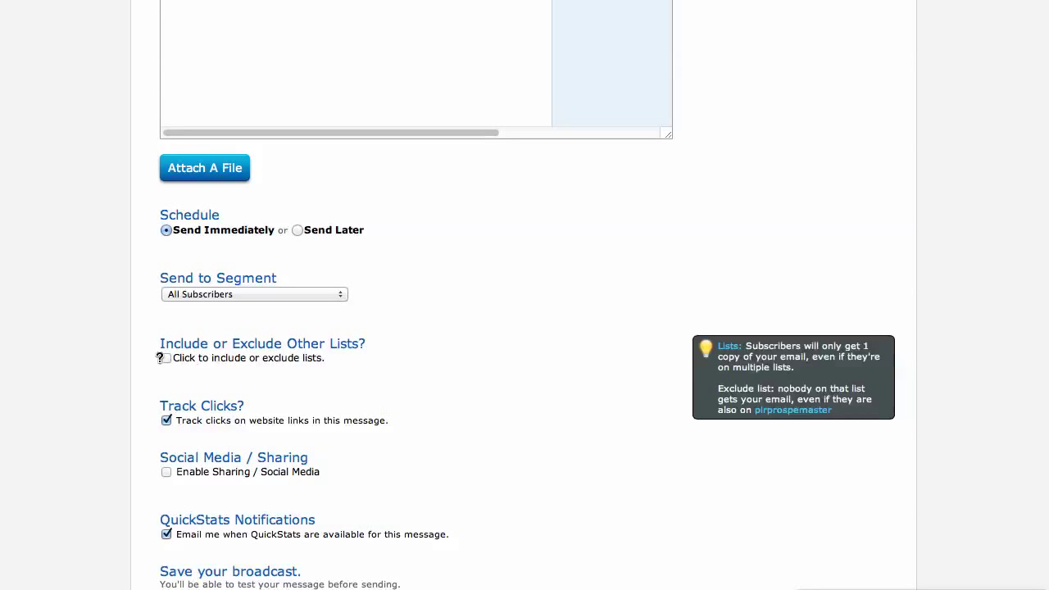
pyautogui.click(167, 358)
# - Include all of the other lists in the broadcast at once
pyautogui.scroll(-5, 152, 355)
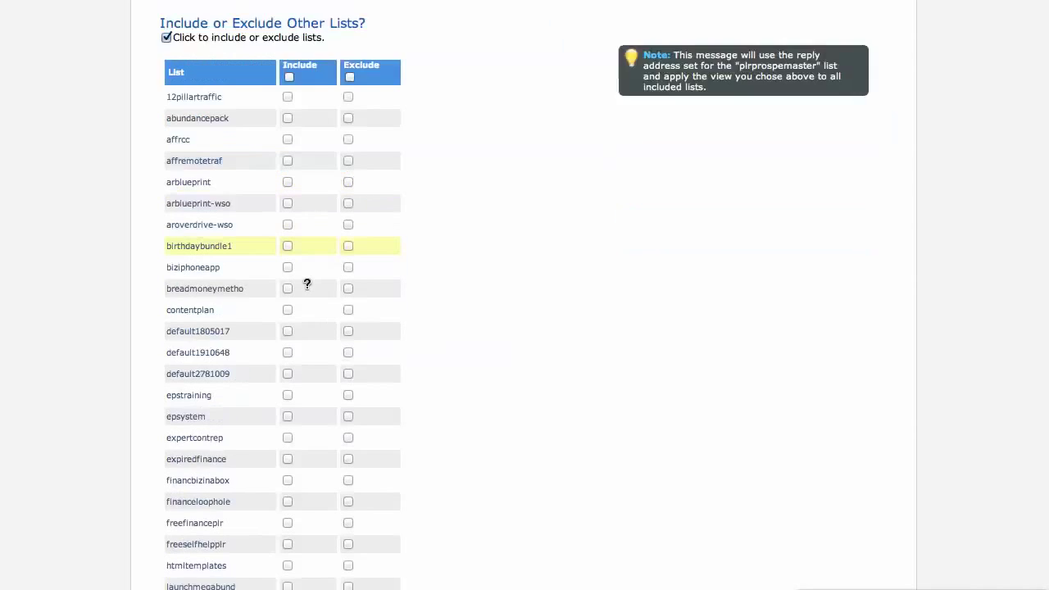
pyautogui.scroll(-3, 314, 336)
pyautogui.scroll(7, 340, 437)
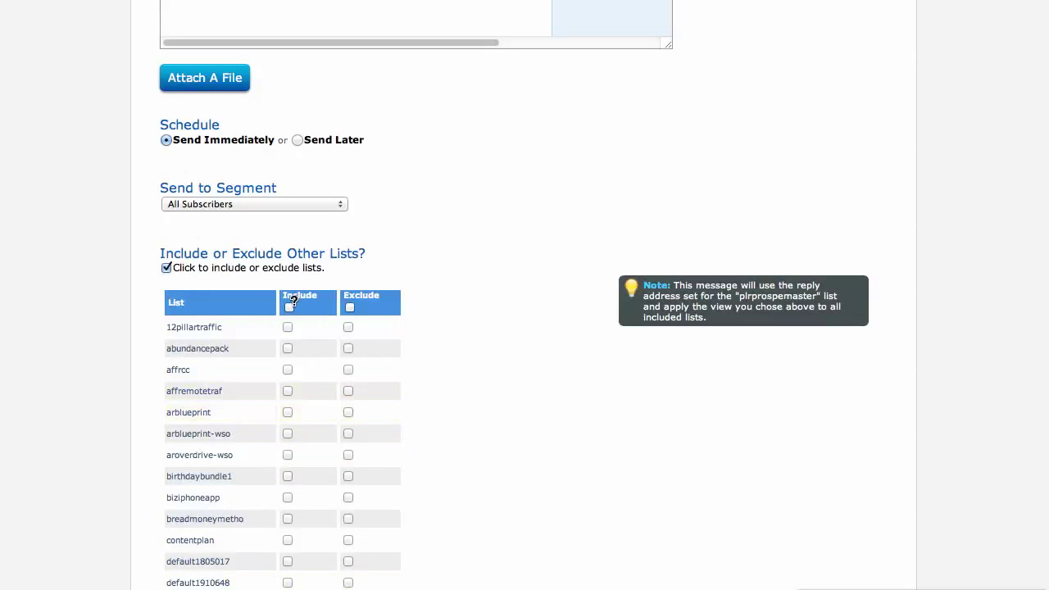
pyautogui.click(290, 306)
# - Exclude the financbizinabox, financeloophole, freefinanceplr and freeselfhelpplr lists from the broadcast
pyautogui.scroll(-5, 284, 301)
pyautogui.click(349, 400)
pyautogui.click(348, 442)
pyautogui.click(348, 464)
pyautogui.click(348, 421)
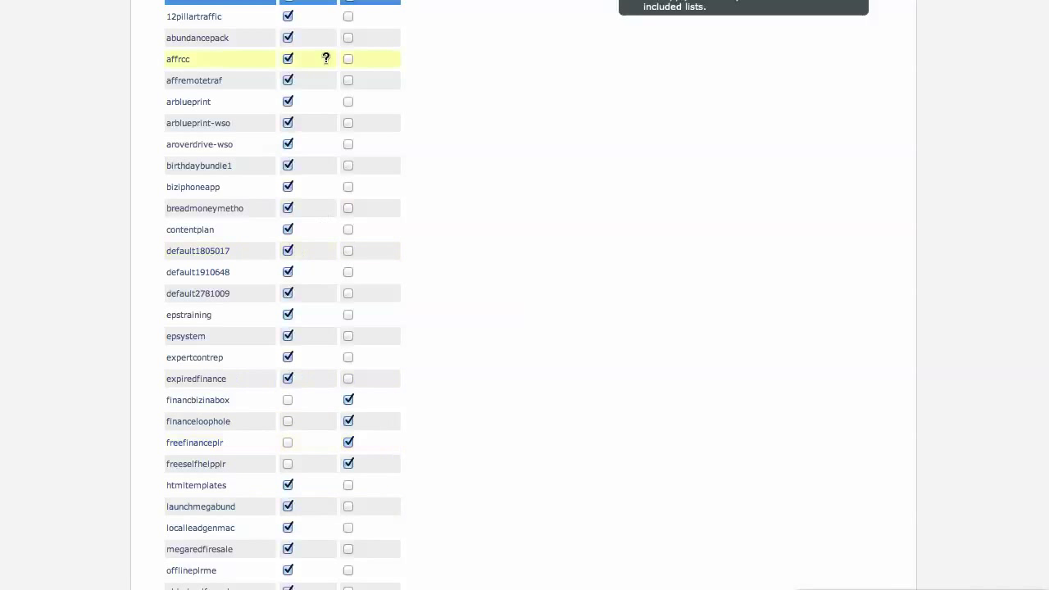
# - Review the included and excluded lists chosen for the broadcast
pyautogui.scroll(2, 327, 235)
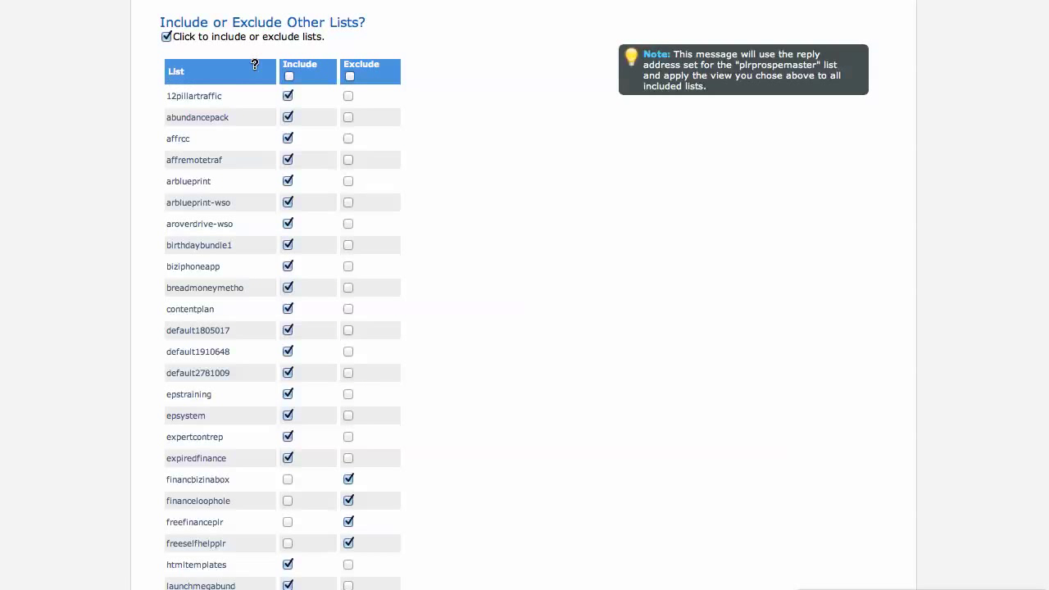
pyautogui.scroll(-12, 251, 164)
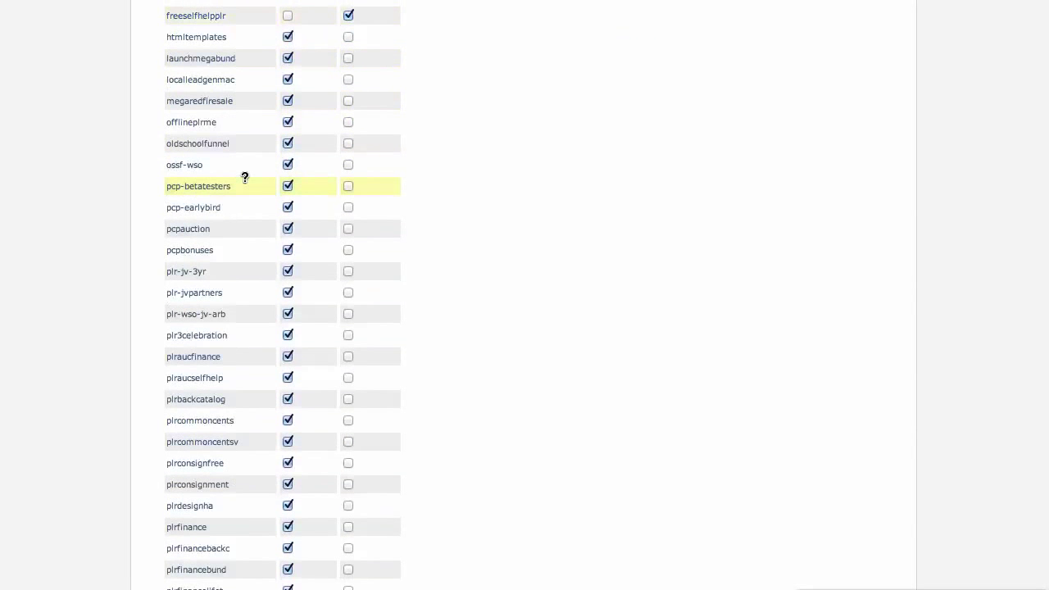
pyautogui.scroll(5, 243, 176)
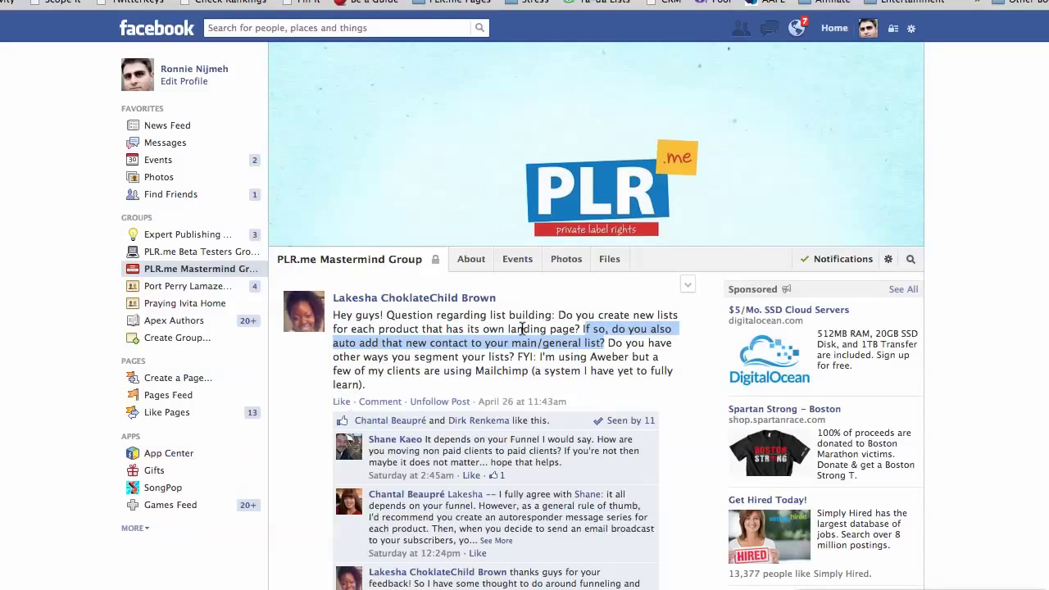
# - Switch to Facebook and read the post's question about other ways to segment lists, along with the replies
pyautogui.click(571, 338)
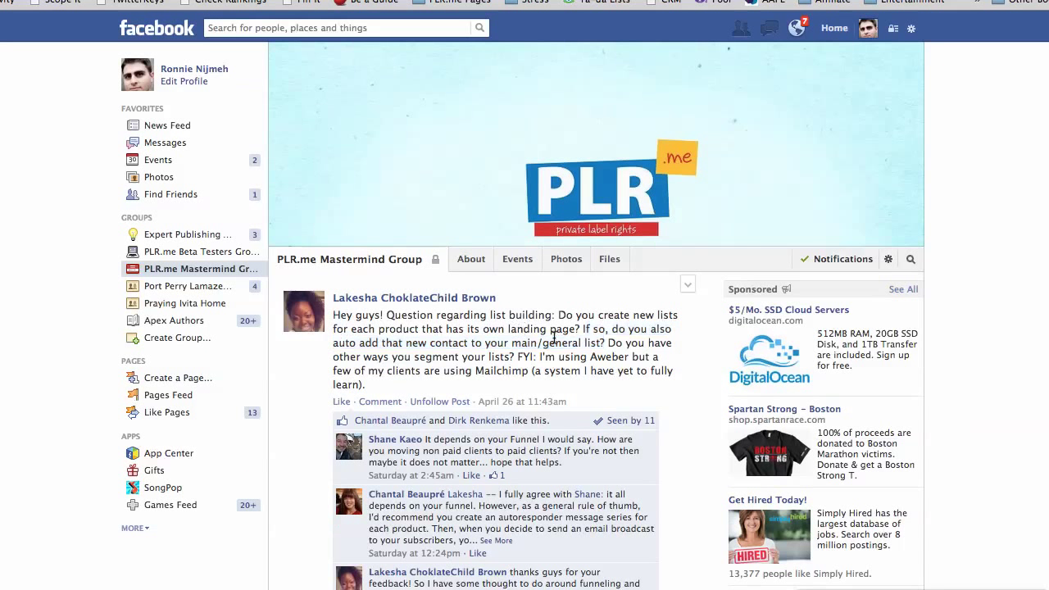
pyautogui.moveTo(571, 338); pyautogui.dragTo(514, 361)
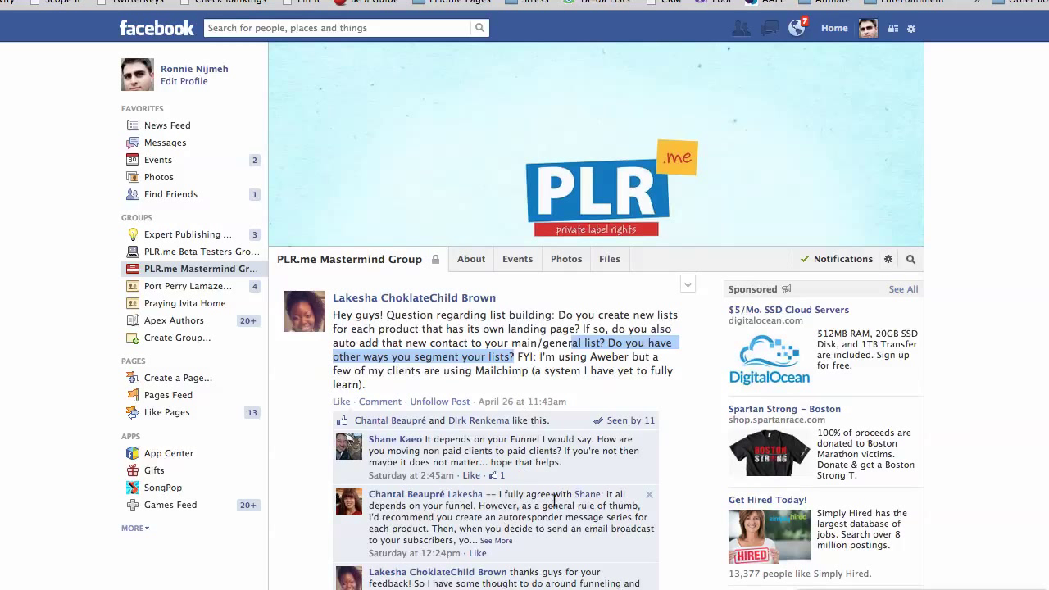
pyautogui.scroll(-1, 547, 447)
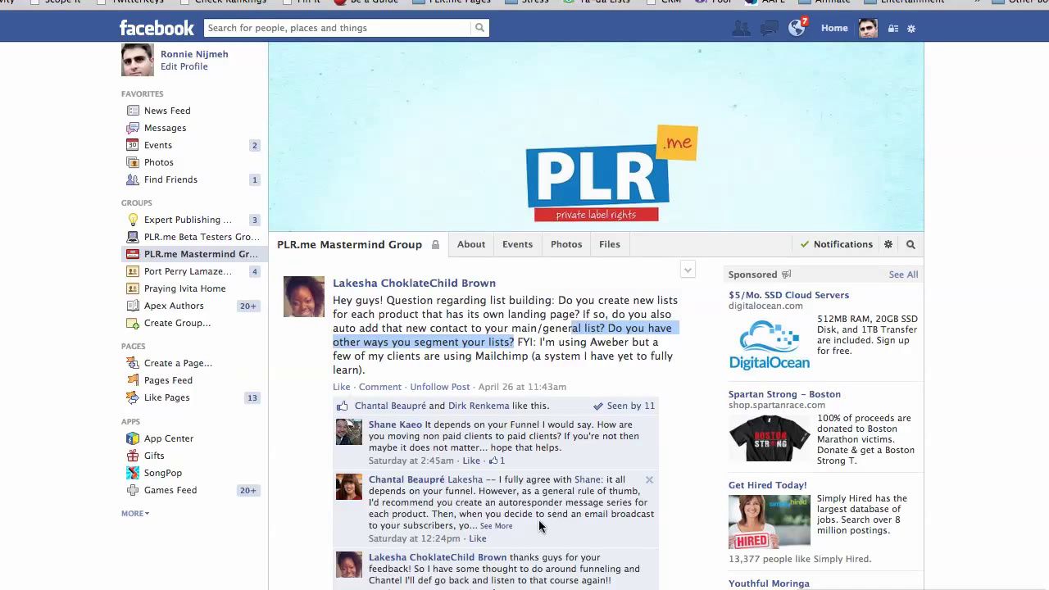
pyautogui.moveTo(489, 502); pyautogui.dragTo(439, 514)
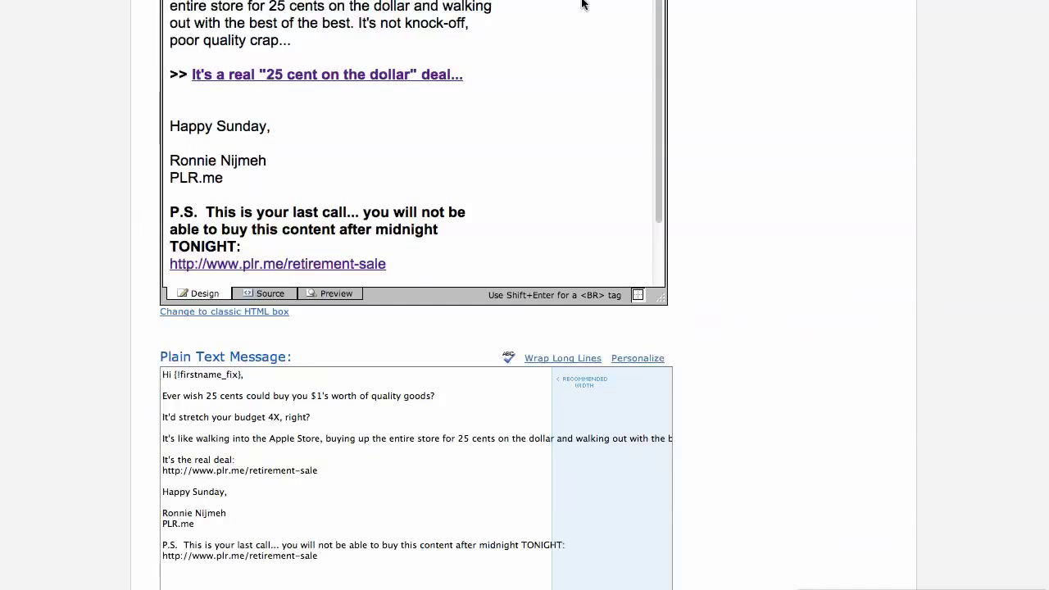
# - Return to AWeber and compare the freeselfhelpplr follow-up messages with the automation rules that subscribe people to plrprospemaster
pyautogui.scroll(15, 678, 182)
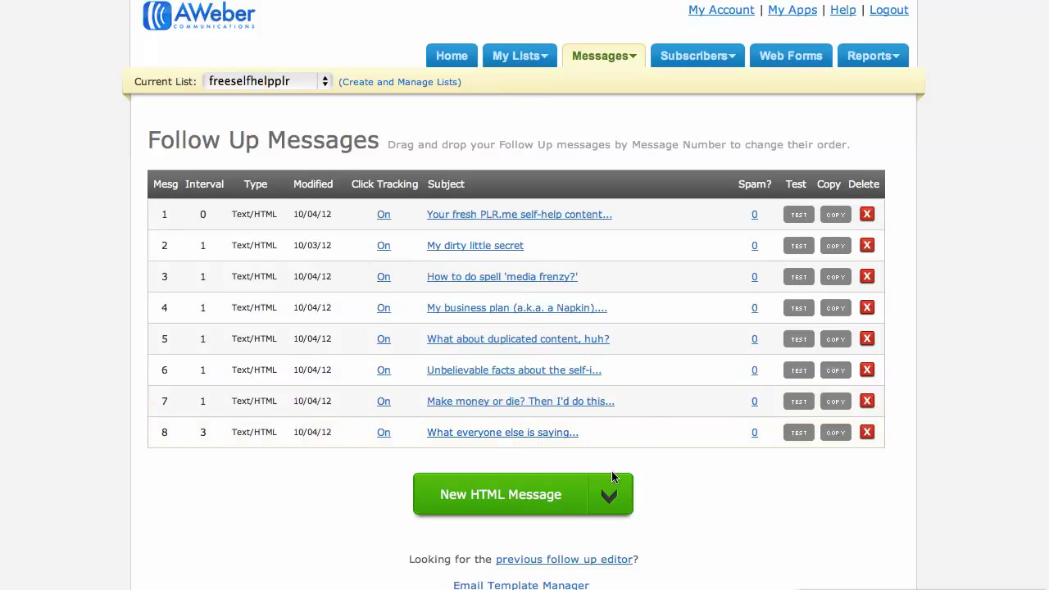
pyautogui.scroll(-1, 614, 483)
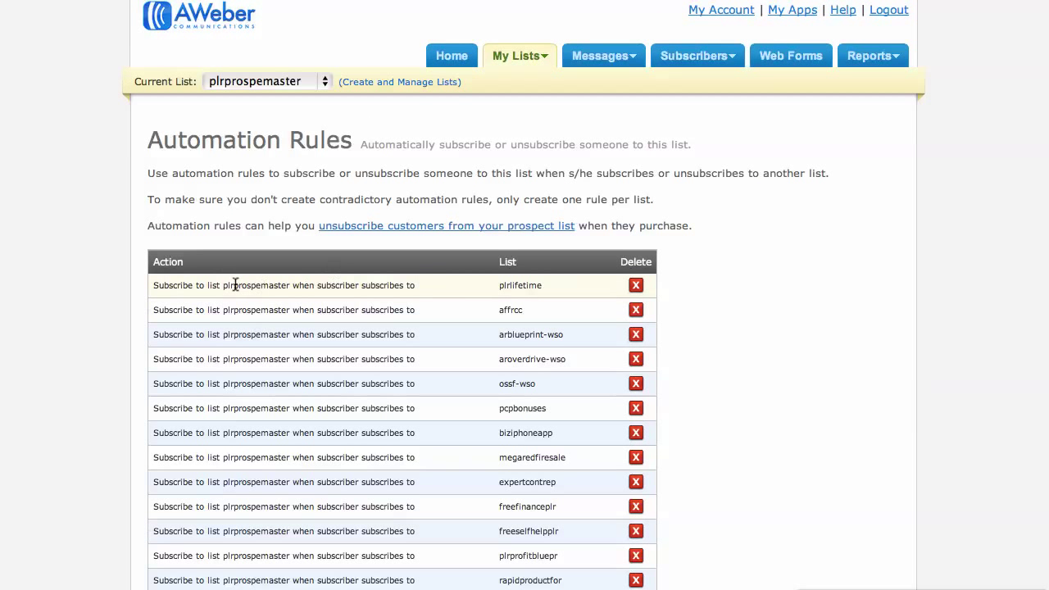
pyautogui.moveTo(198, 285); pyautogui.dragTo(414, 286)
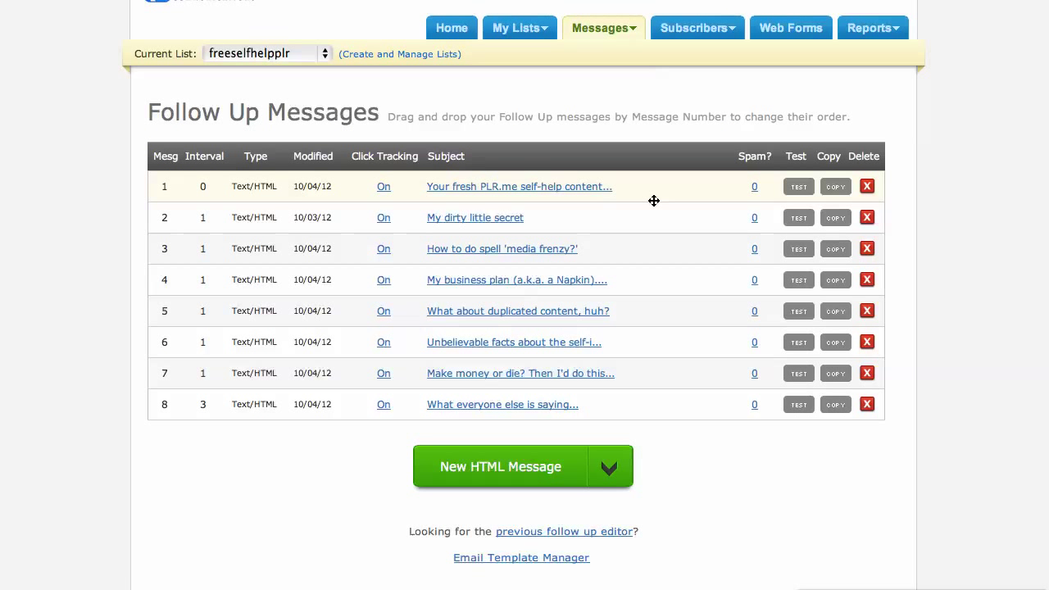
pyautogui.moveTo(653, 199); pyautogui.dragTo(609, 191)
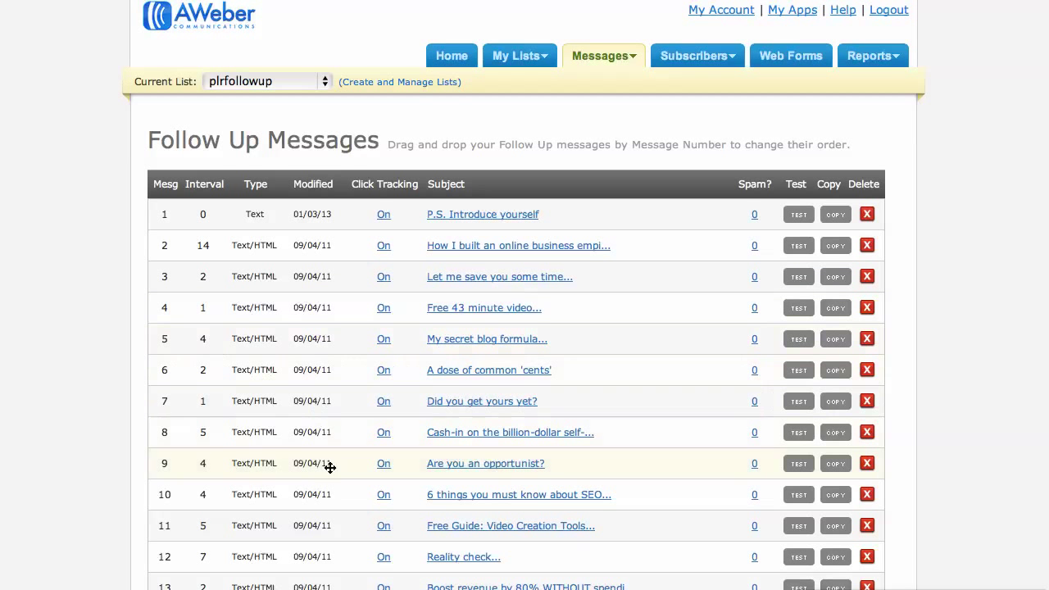
# - Examine the plrfollowup list's full follow-up message sequence and return to the freeselfhelpplr sequence
pyautogui.scroll(-5, 346, 415)
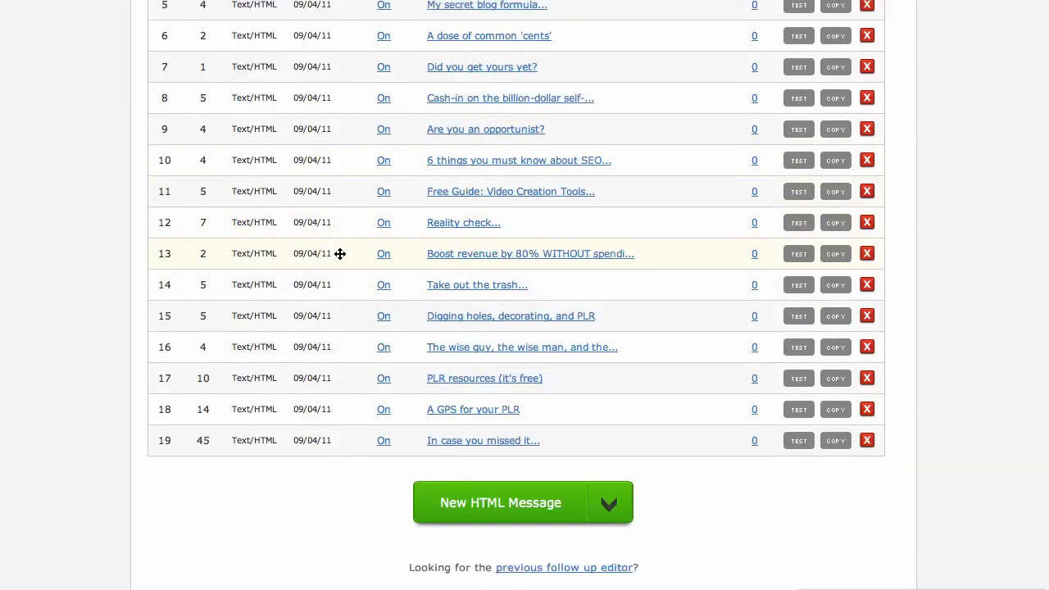
pyautogui.scroll(5, 340, 253)
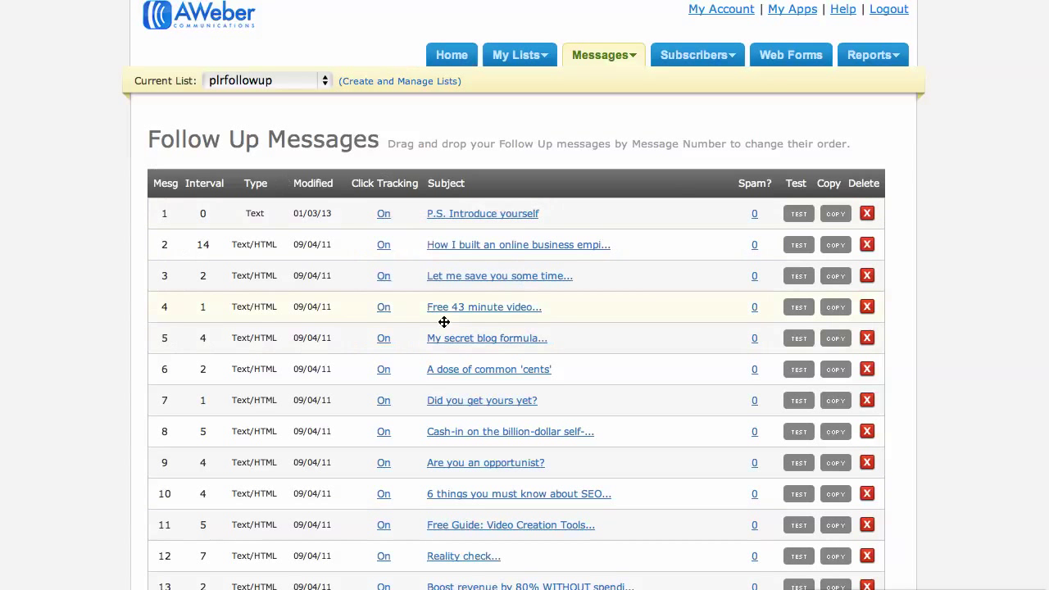
pyautogui.scroll(-2, 476, 328)
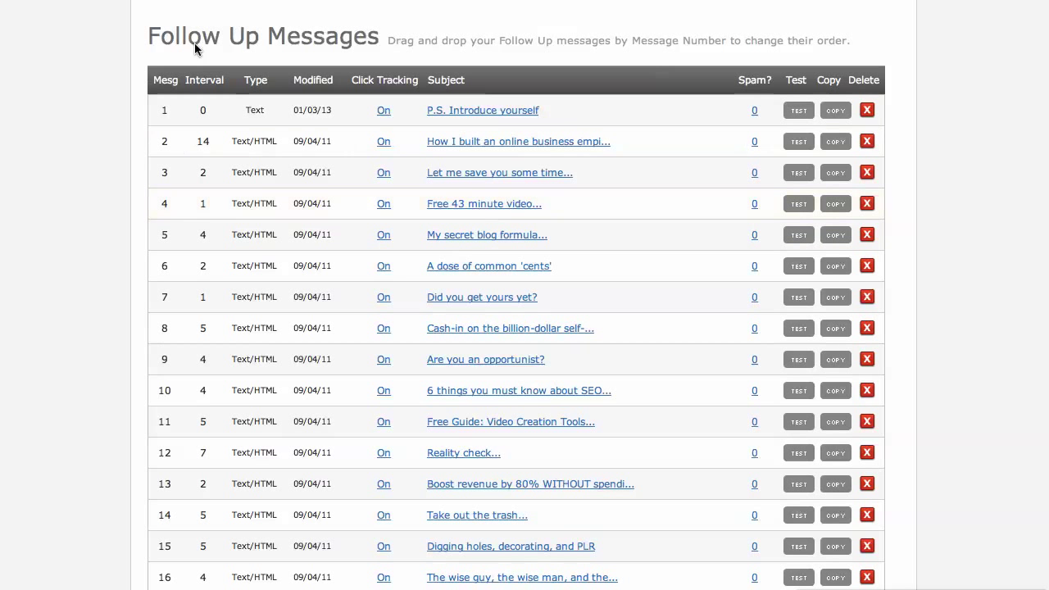
pyautogui.scroll(2, 384, 363)
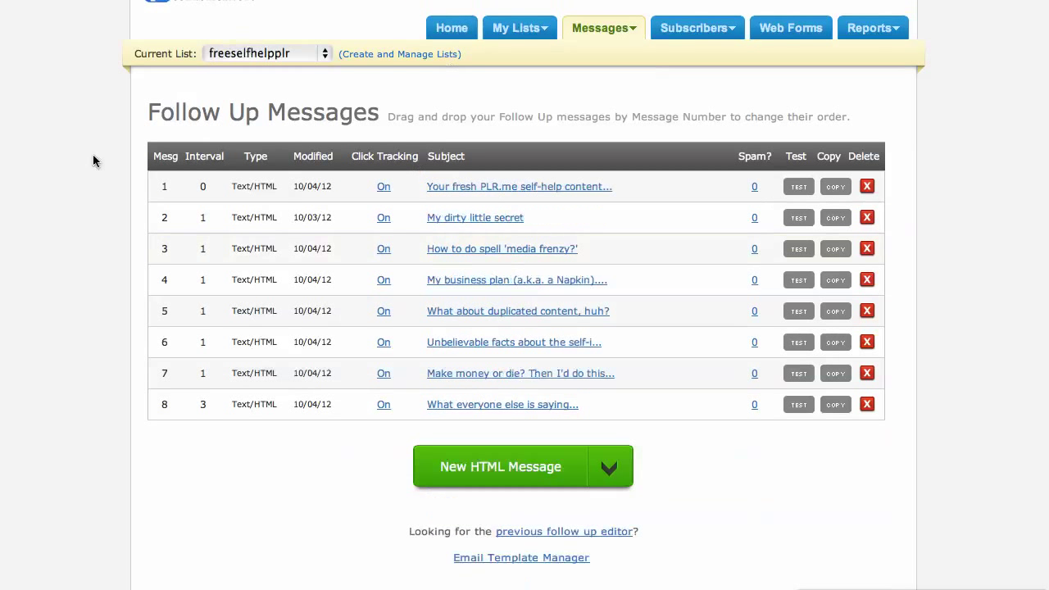
pyautogui.scroll(1, 481, 247)
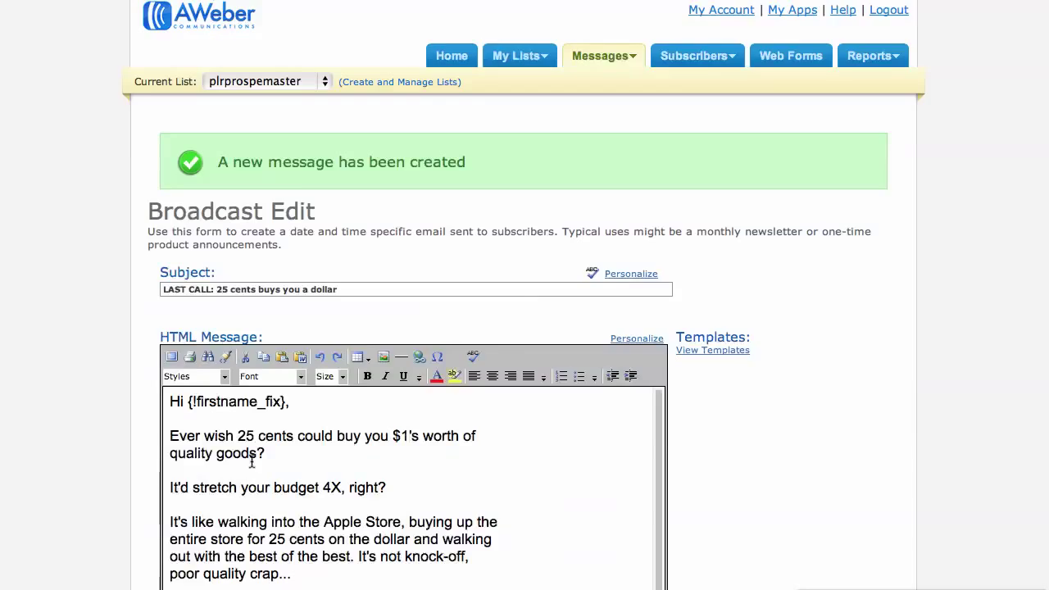
# - Look through the "LAST CALL: 25 cents buys you a dollar" broadcast's message and the settings below it
pyautogui.scroll(-5, 220, 271)
pyautogui.scroll(-10, 219, 270)
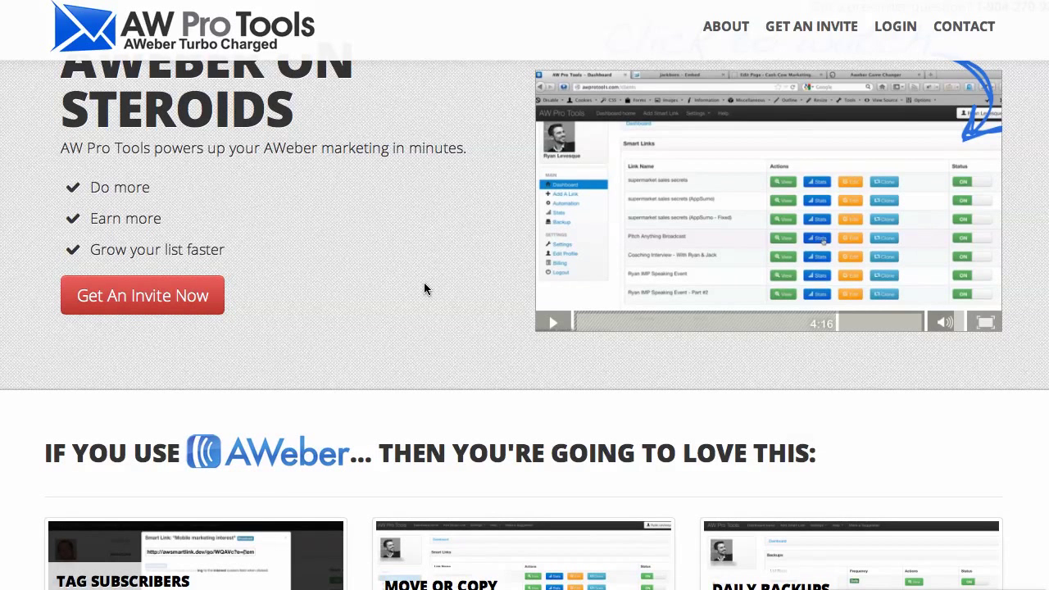
# - Examine the AW Pro Tools site's descriptions of tagging subscribers, moving or copying them between lists, and daily list backups
pyautogui.scroll(2, 424, 288)
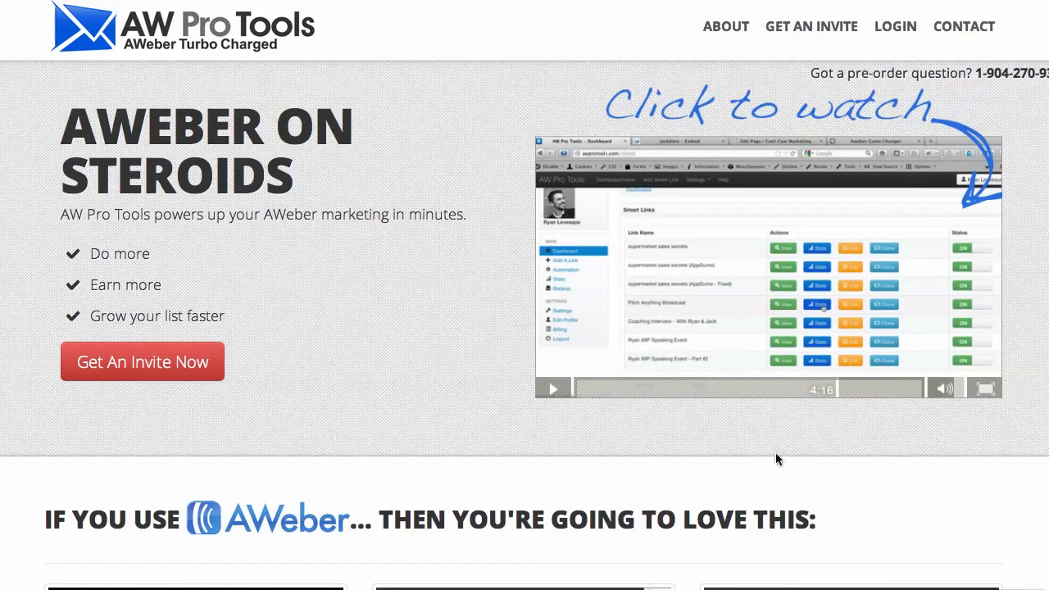
pyautogui.scroll(-3, 380, 402)
pyautogui.scroll(-5, 379, 402)
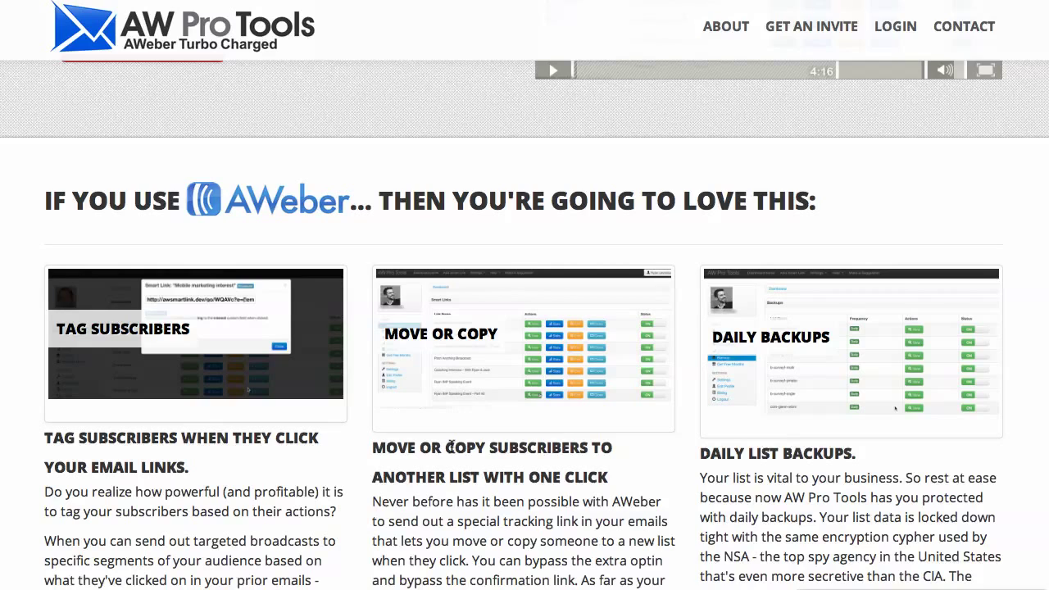
pyautogui.scroll(-5, 793, 344)
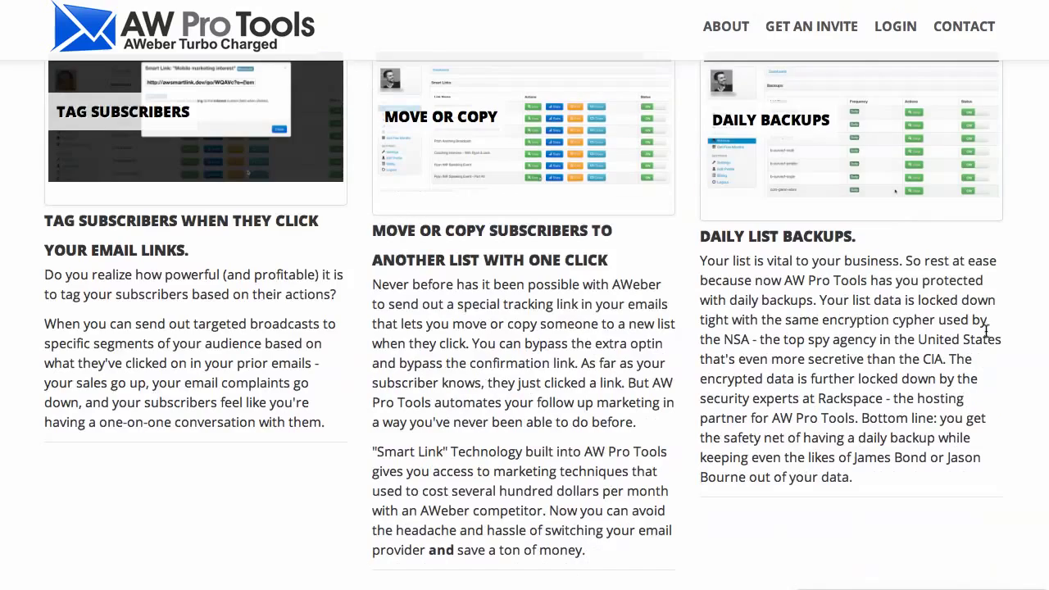
pyautogui.scroll(-10, 835, 336)
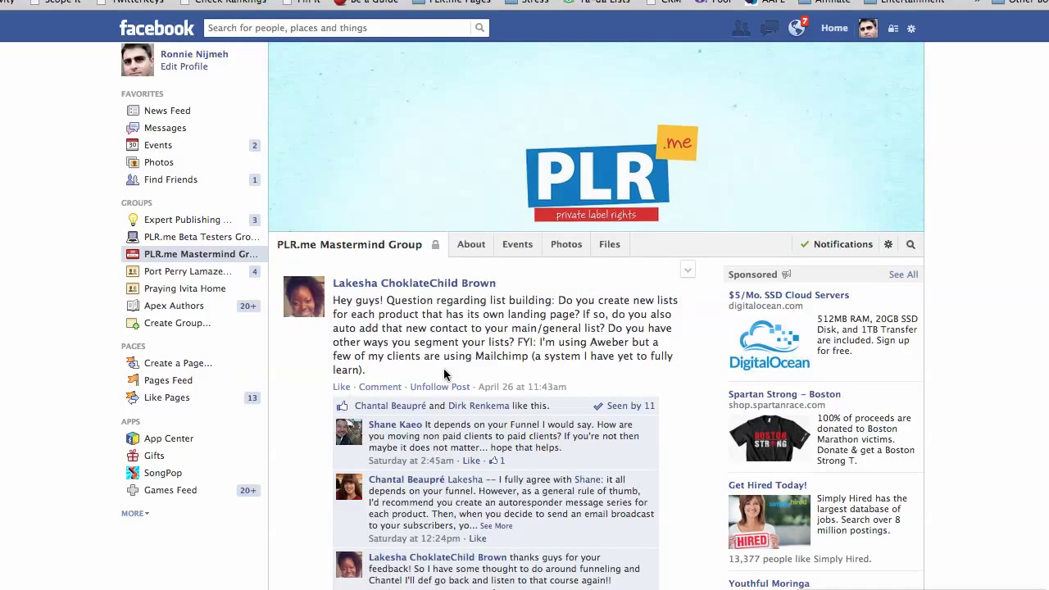
# - Switch to the Facebook group post and reread the question's mention of Mailchimp
pyautogui.moveTo(443, 357); pyautogui.dragTo(528, 354)
pyautogui.click(529, 353)
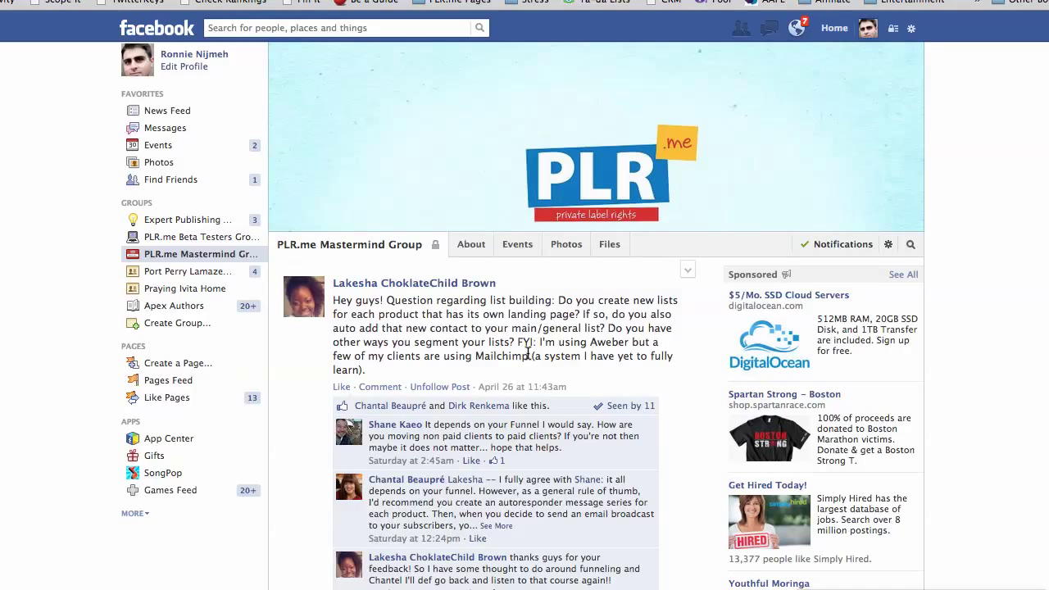